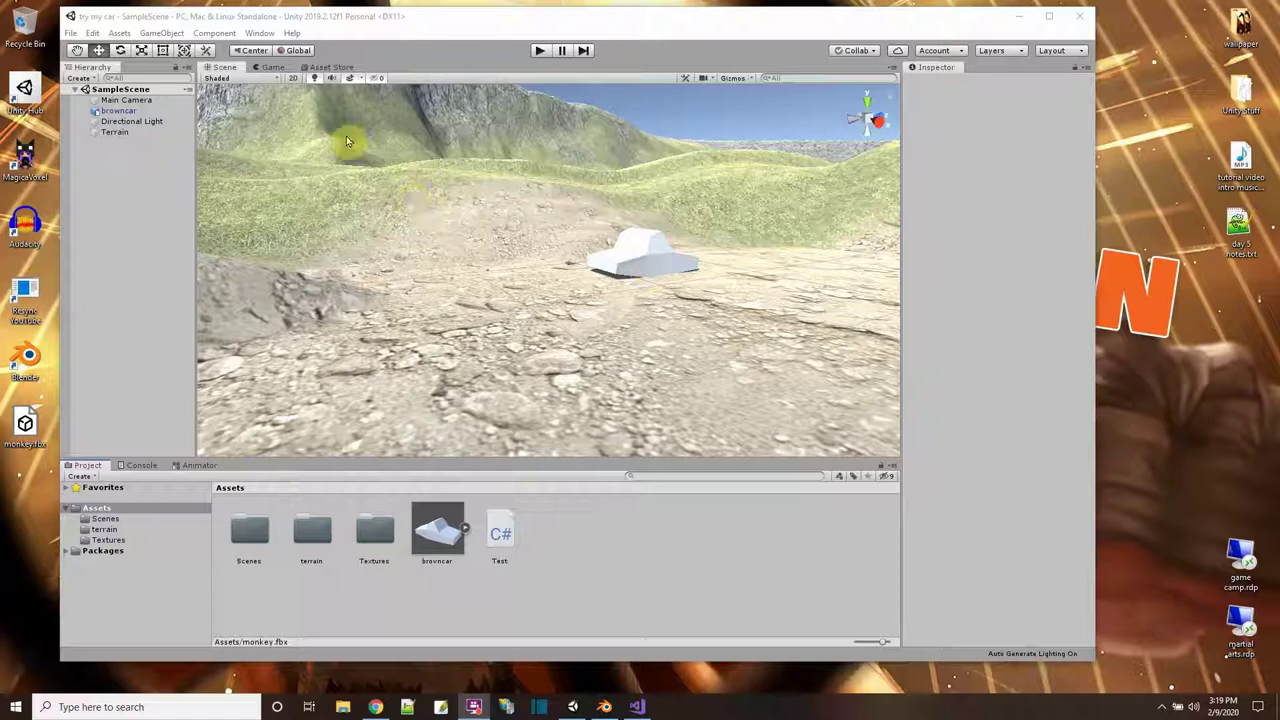
Step: Play-test the scene, lifting the car with Space, then stop and select browncar before switching to Blender
click(539, 50)
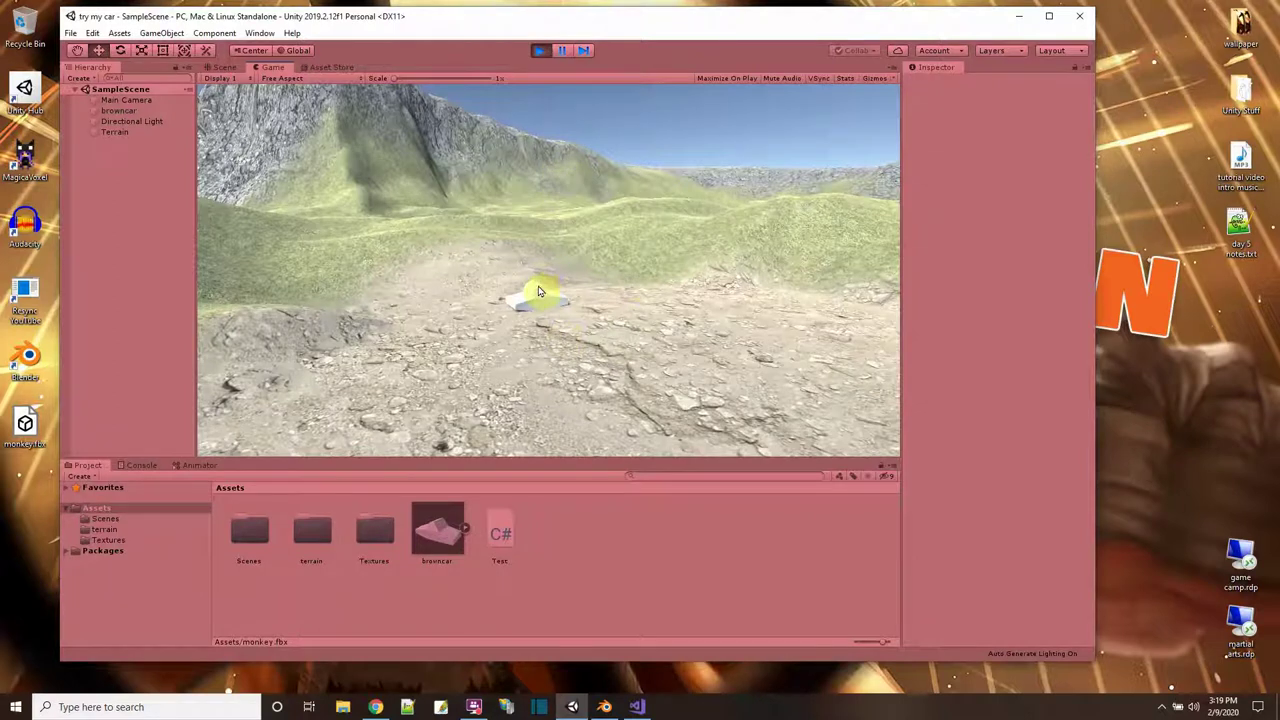
key(space)
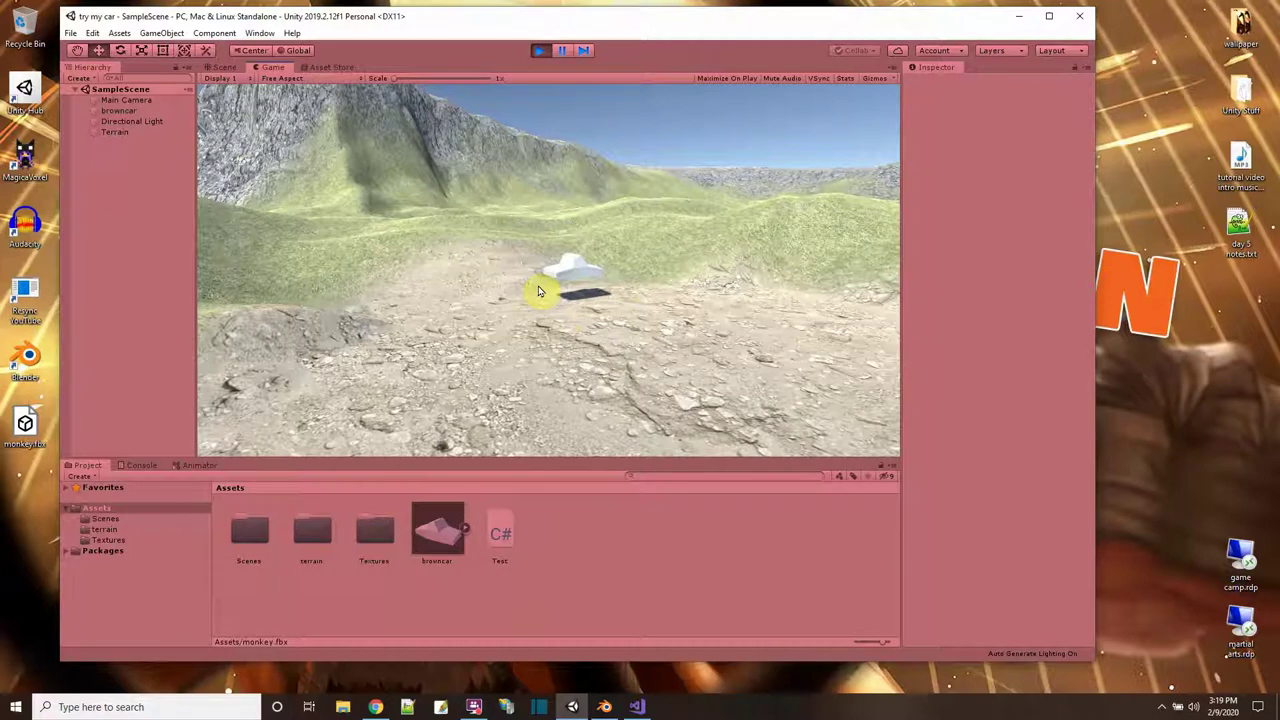
click(541, 52)
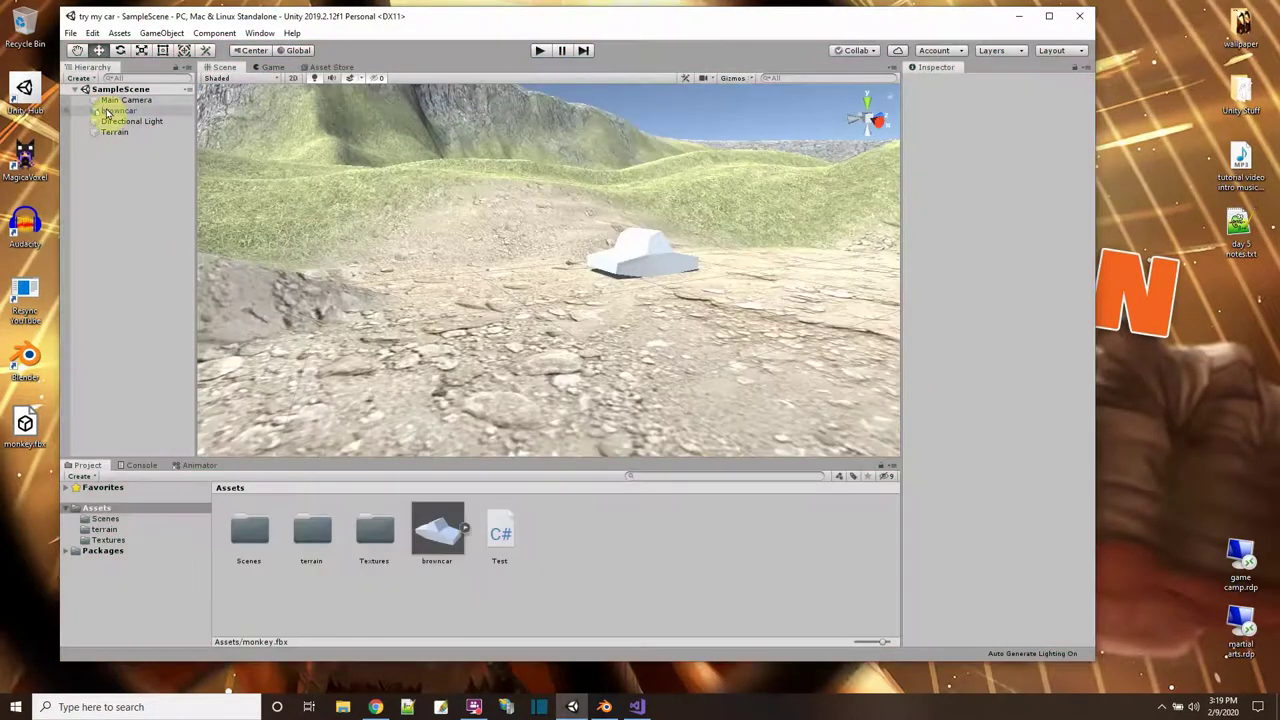
click(108, 111)
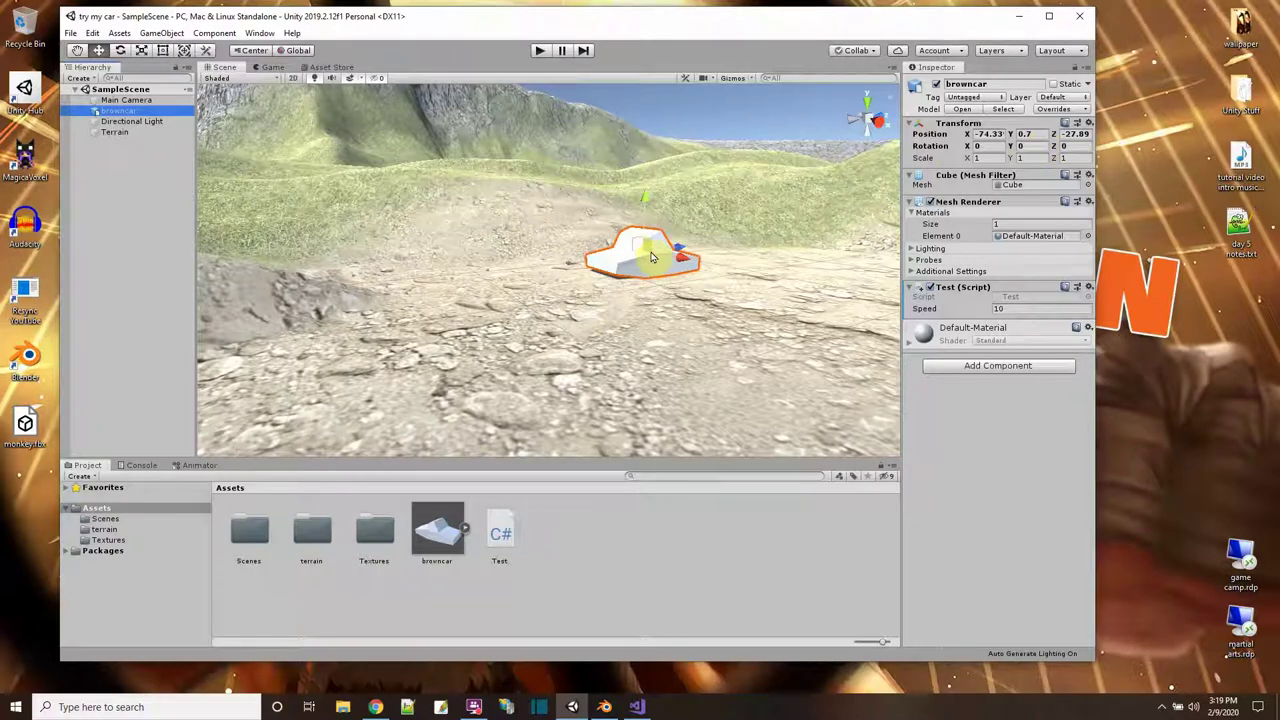
click(604, 707)
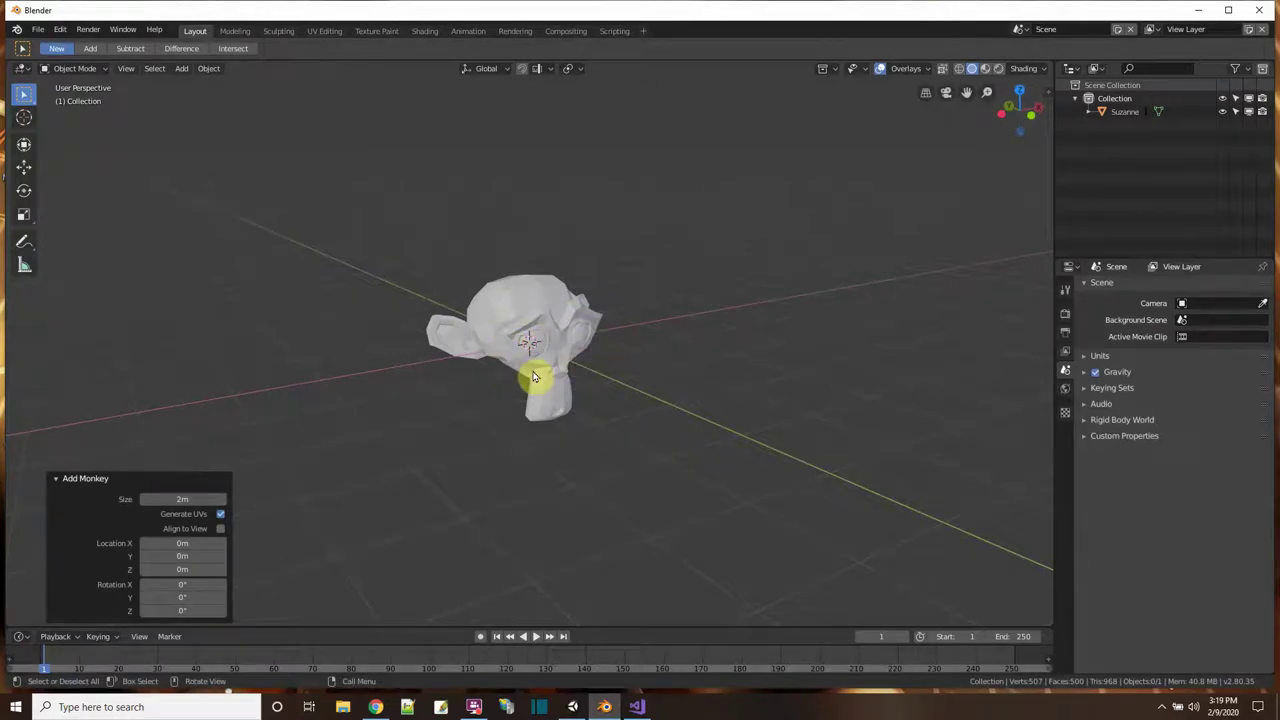
Step: Add a Suzanne monkey mesh and export it as monkey.fbx to the Desktop
click(183, 68)
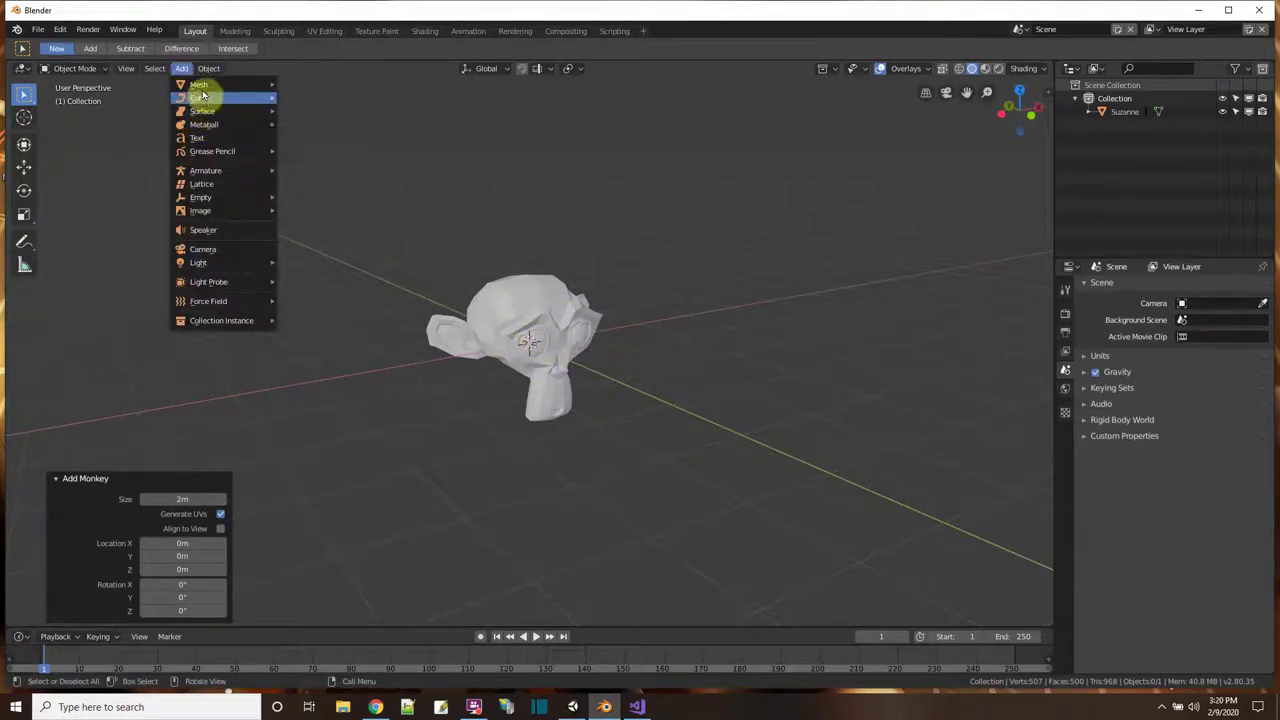
mouse_move(205, 89)
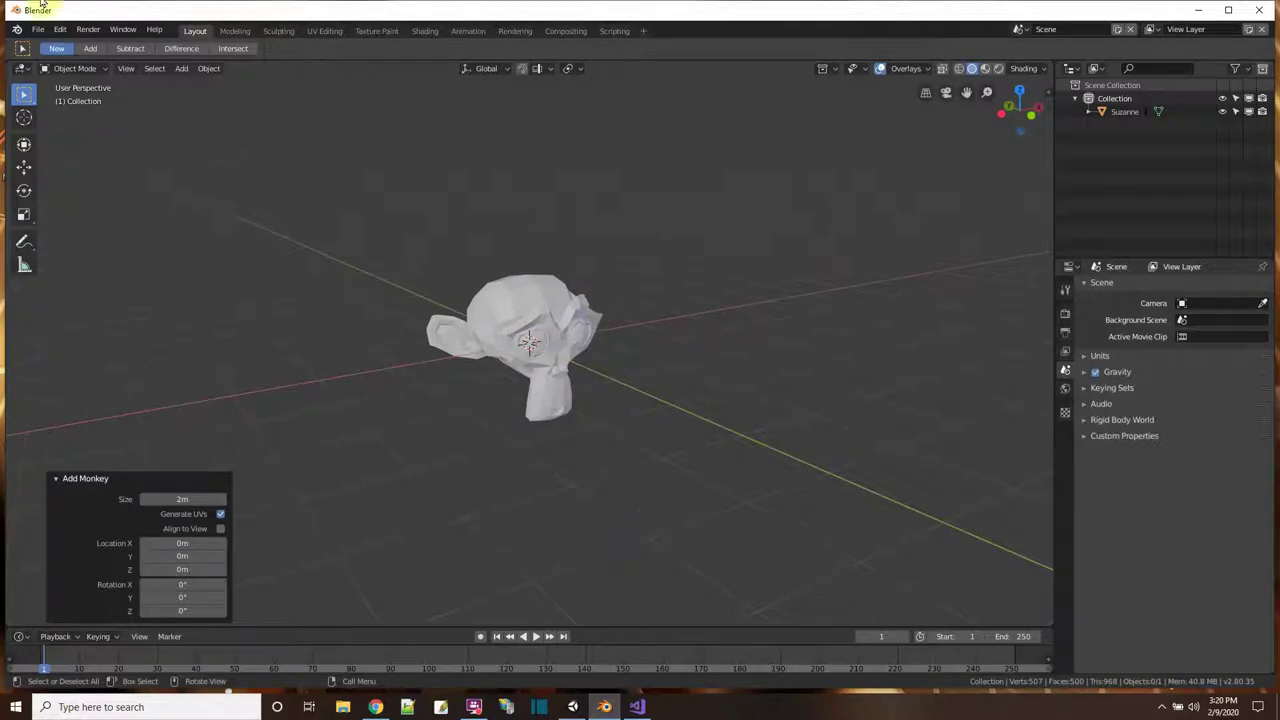
click(37, 31)
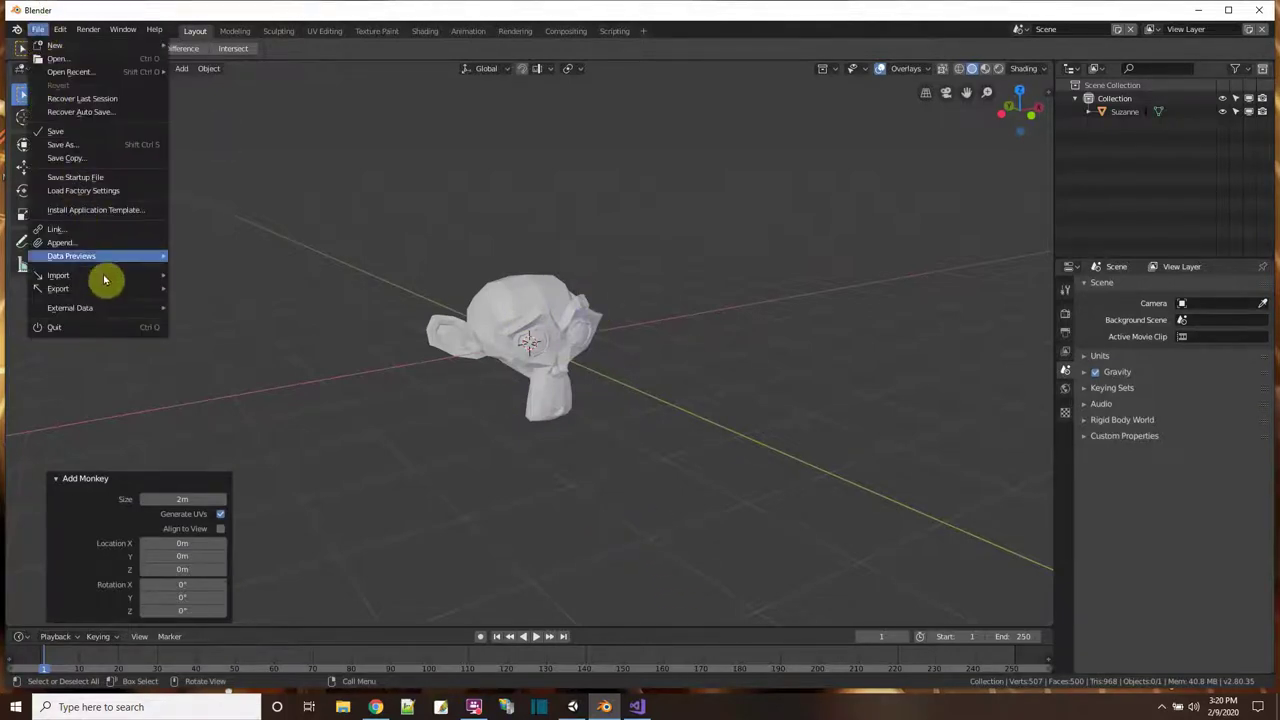
mouse_move(111, 292)
click(206, 314)
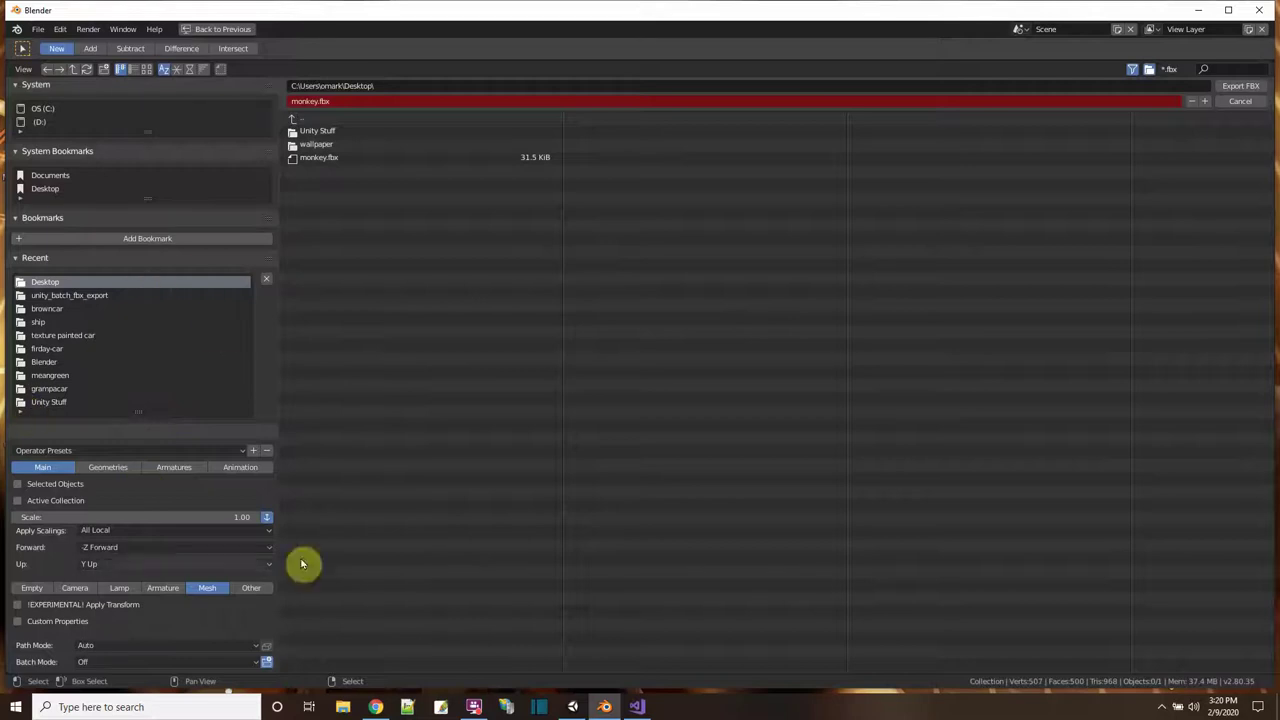
click(1234, 86)
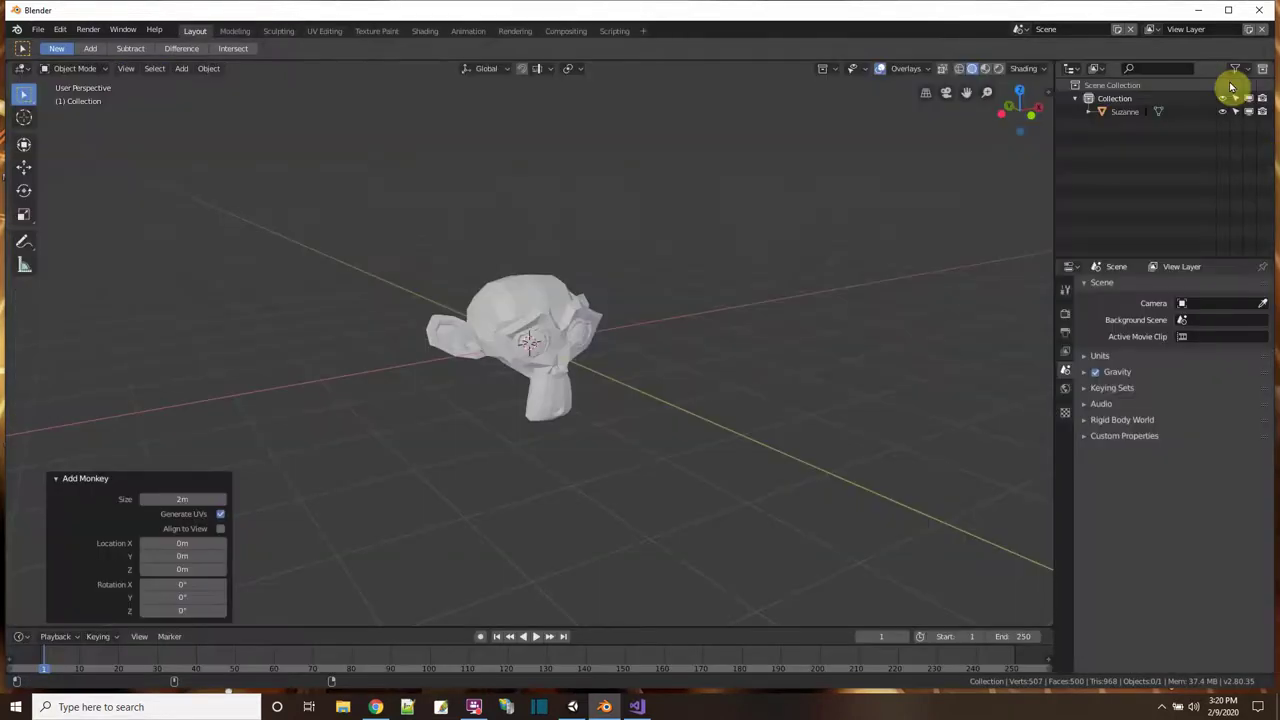
Step: Return to Unity and import monkey.fbx into the Assets panel, viewing its import settings
click(1199, 12)
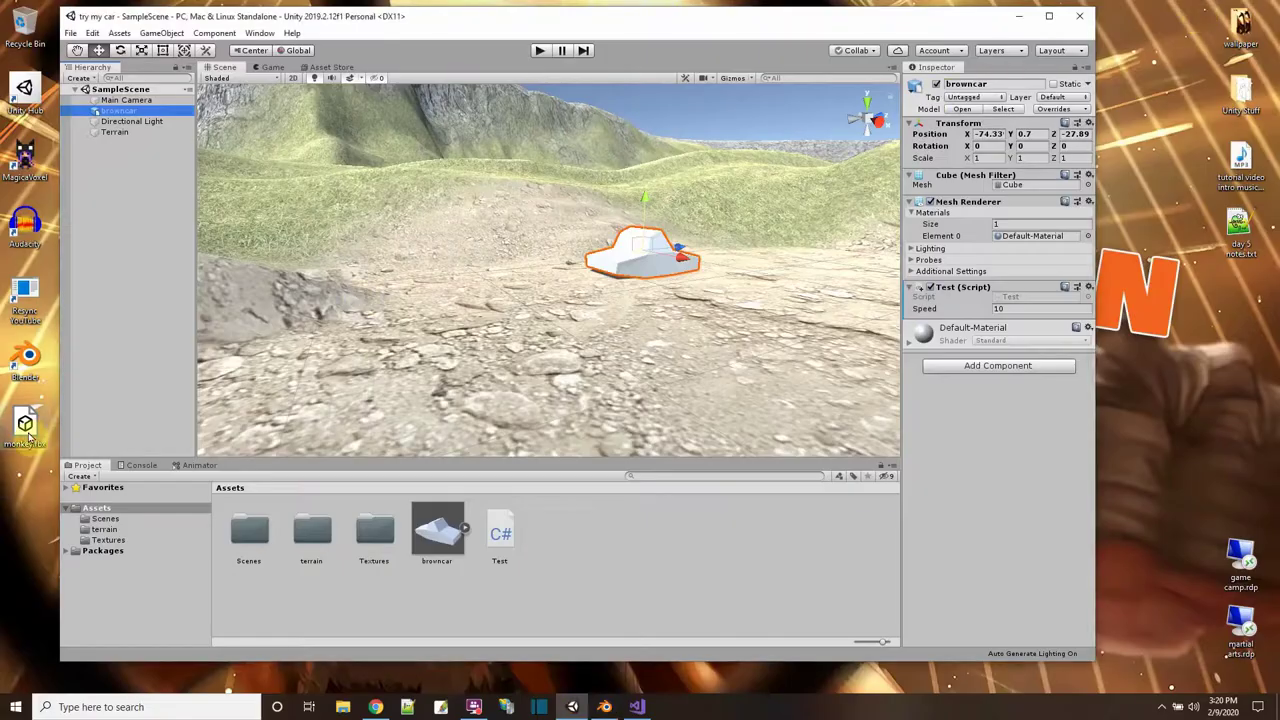
drag(27, 430, 590, 548)
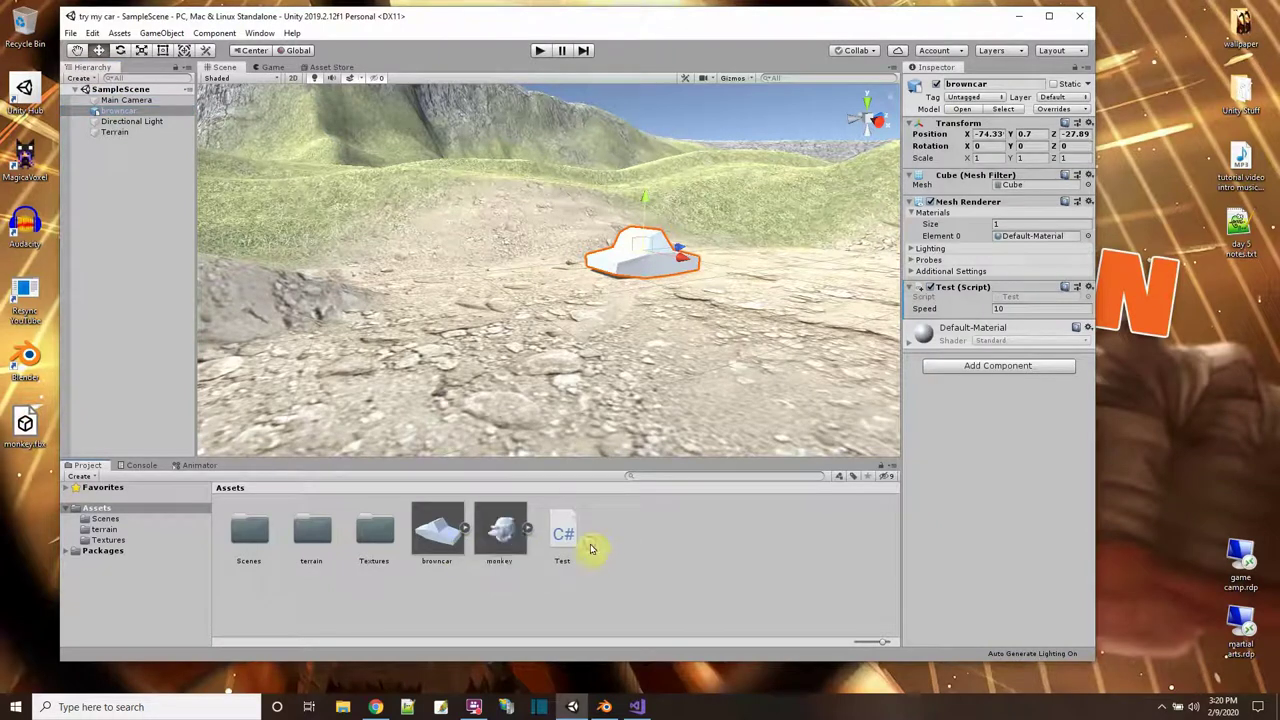
click(497, 537)
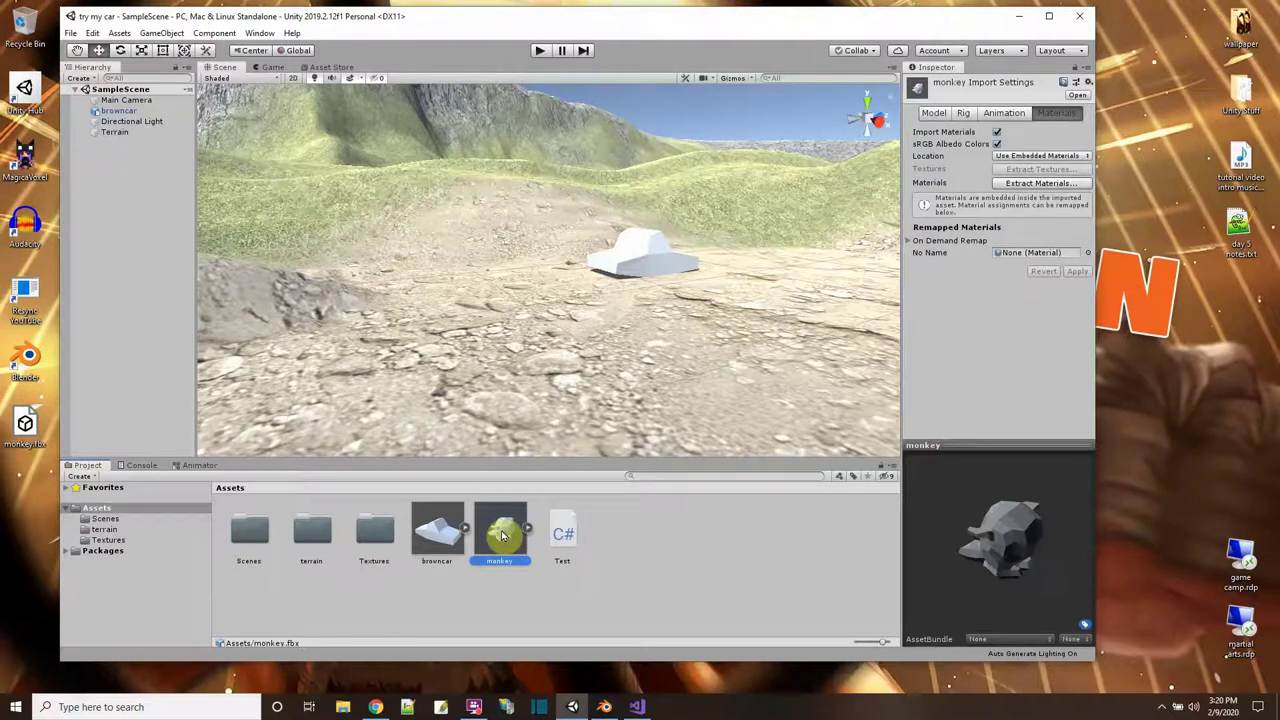
Step: Place the monkey on the terrain near the car and select it in the Hierarchy
drag(503, 537, 480, 351)
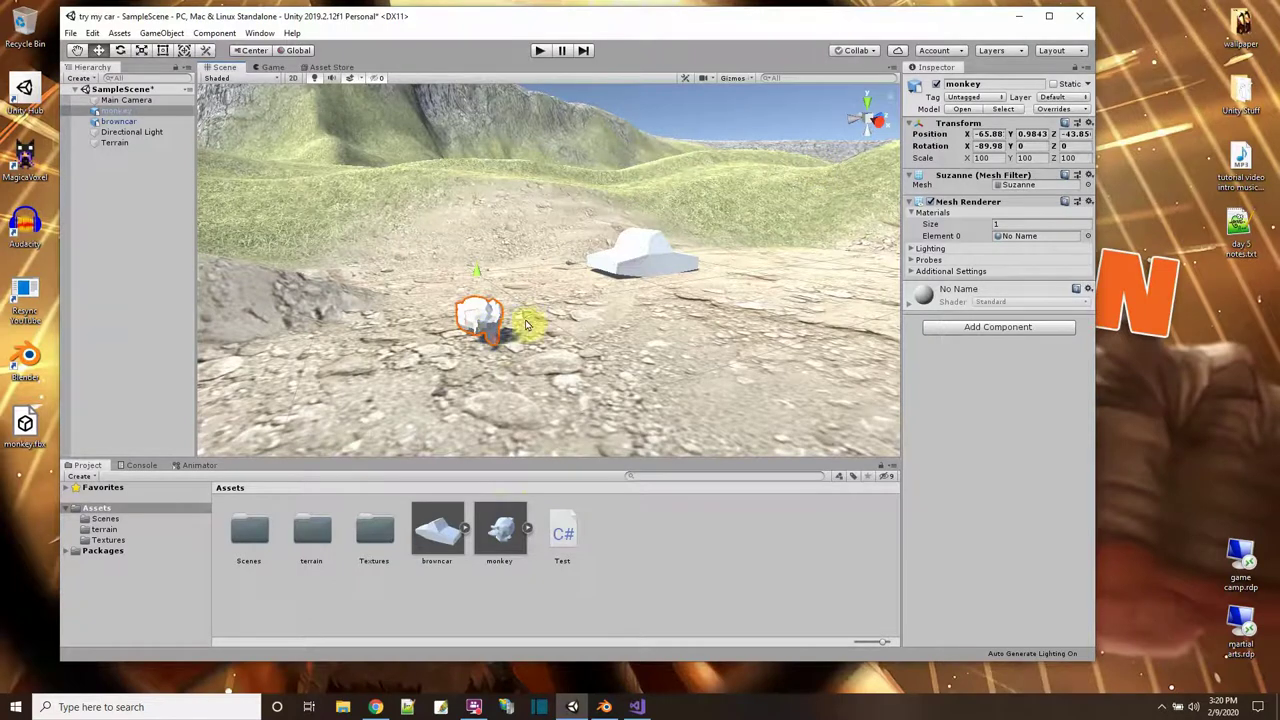
mouse_move(537, 363)
alt+mouse_down()
mouse_move(289, 366)
mouse_move(546, 381)
alt+mouse_up()
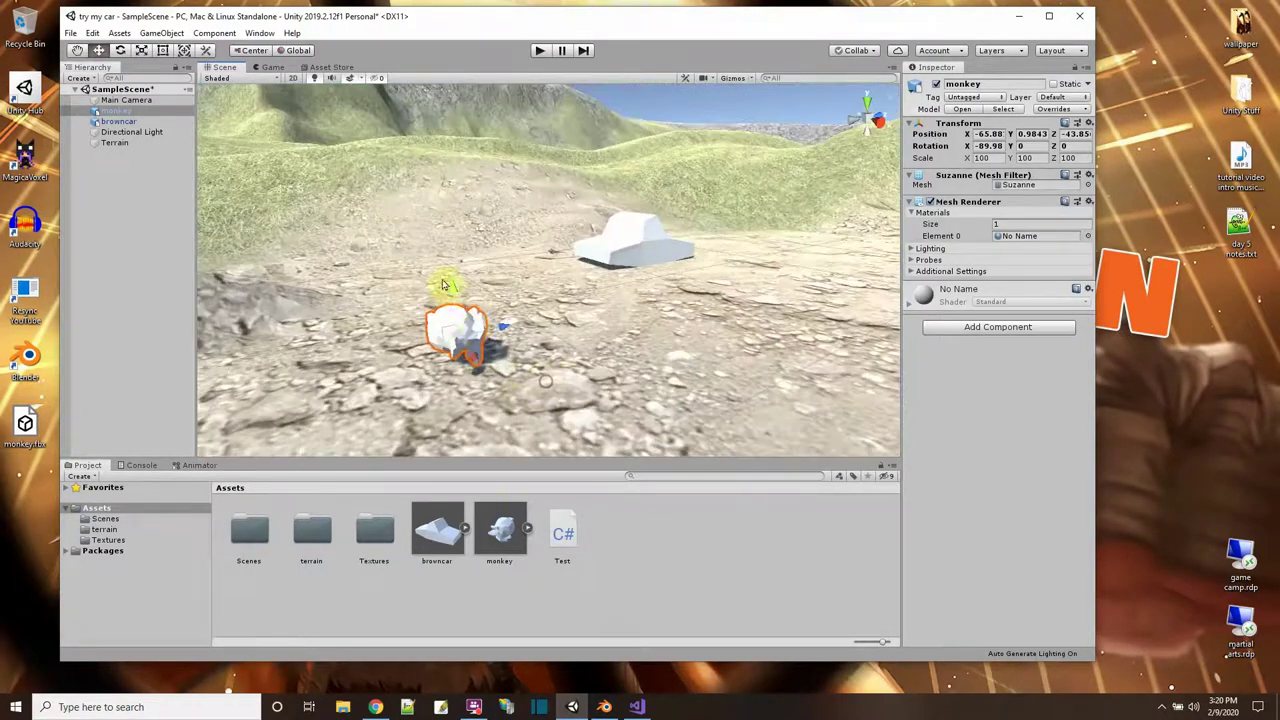
scroll(498, 347, down, 2)
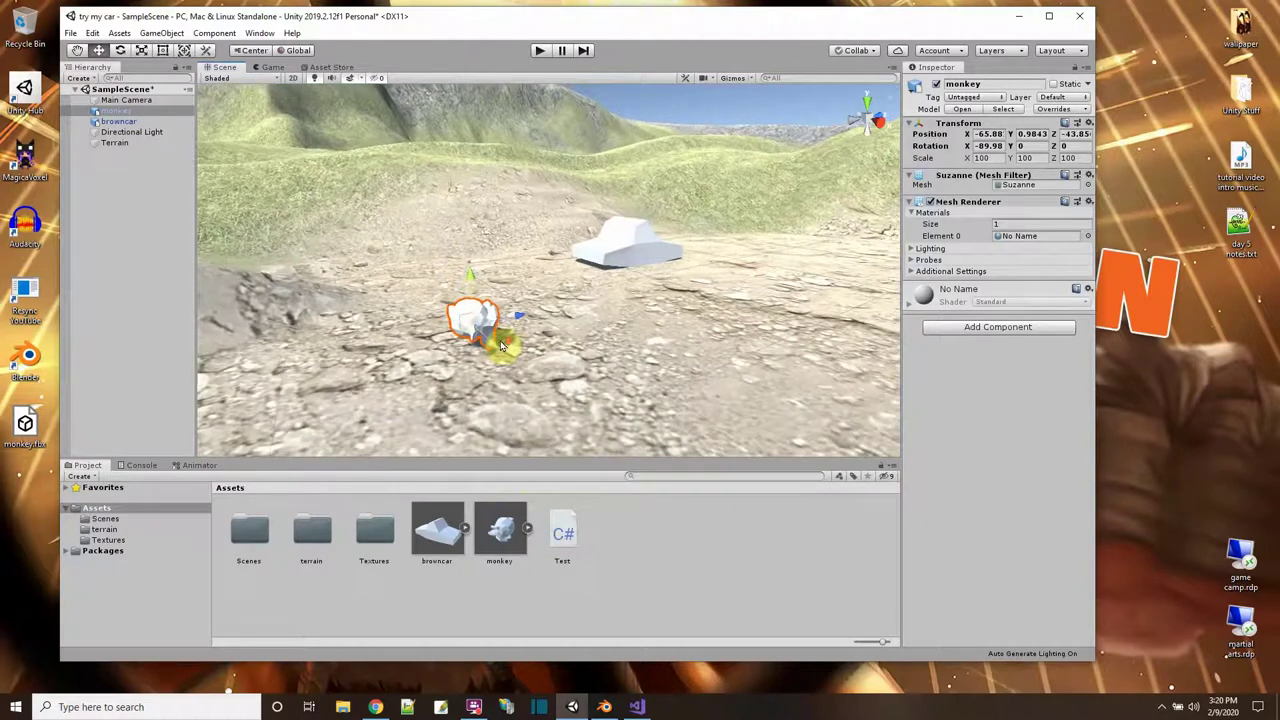
click(126, 113)
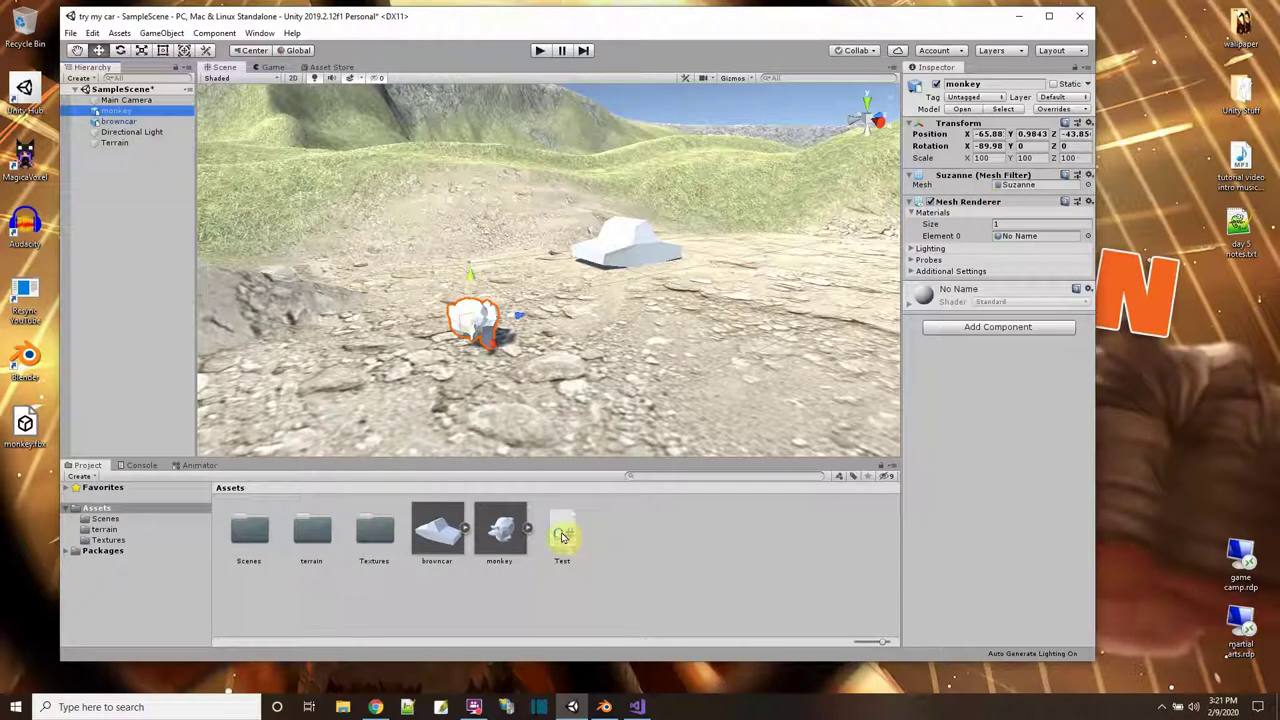
Step: Attach the Test script with Speed 10 to the monkey and do a Play test run
drag(563, 534, 641, 242)
drag(565, 528, 956, 376)
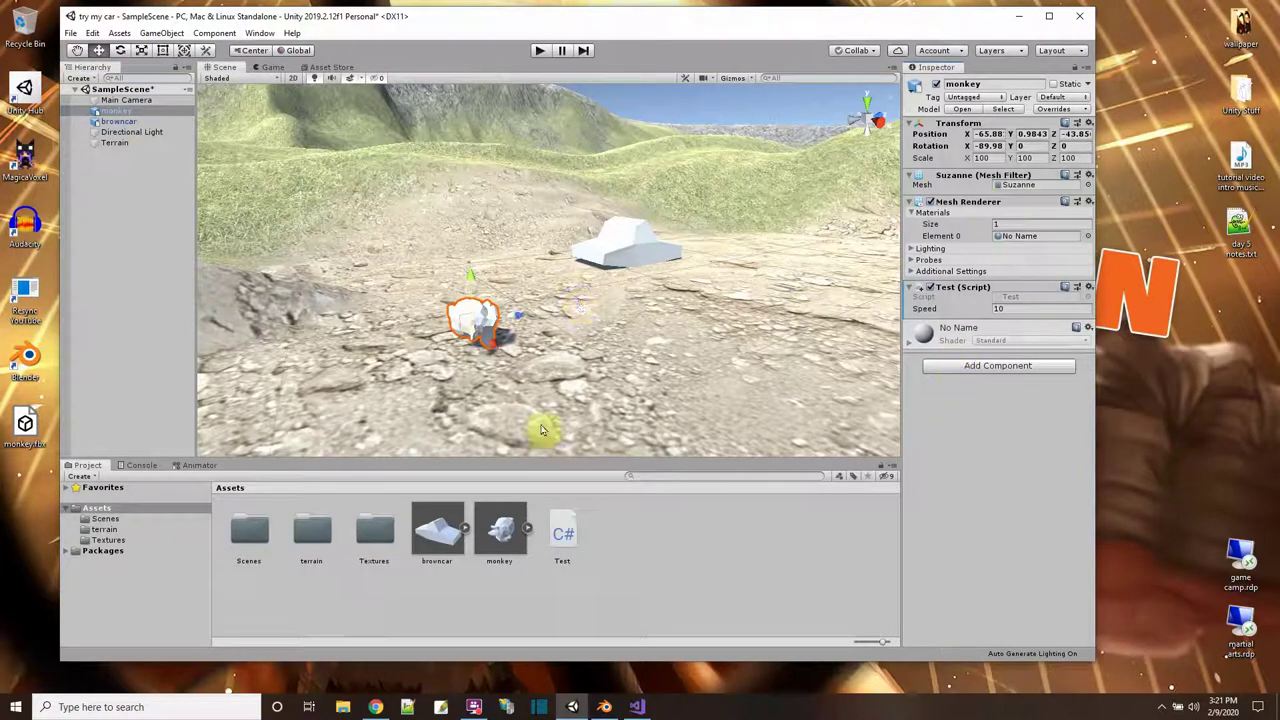
click(539, 51)
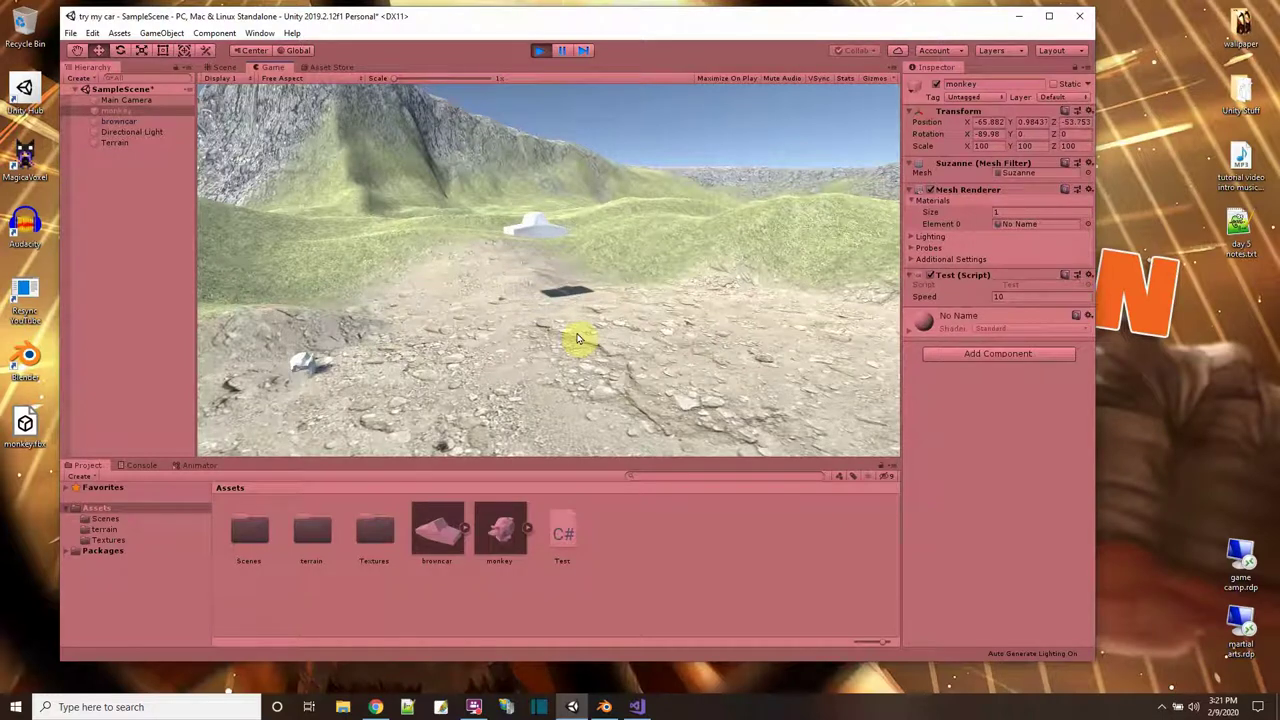
click(540, 51)
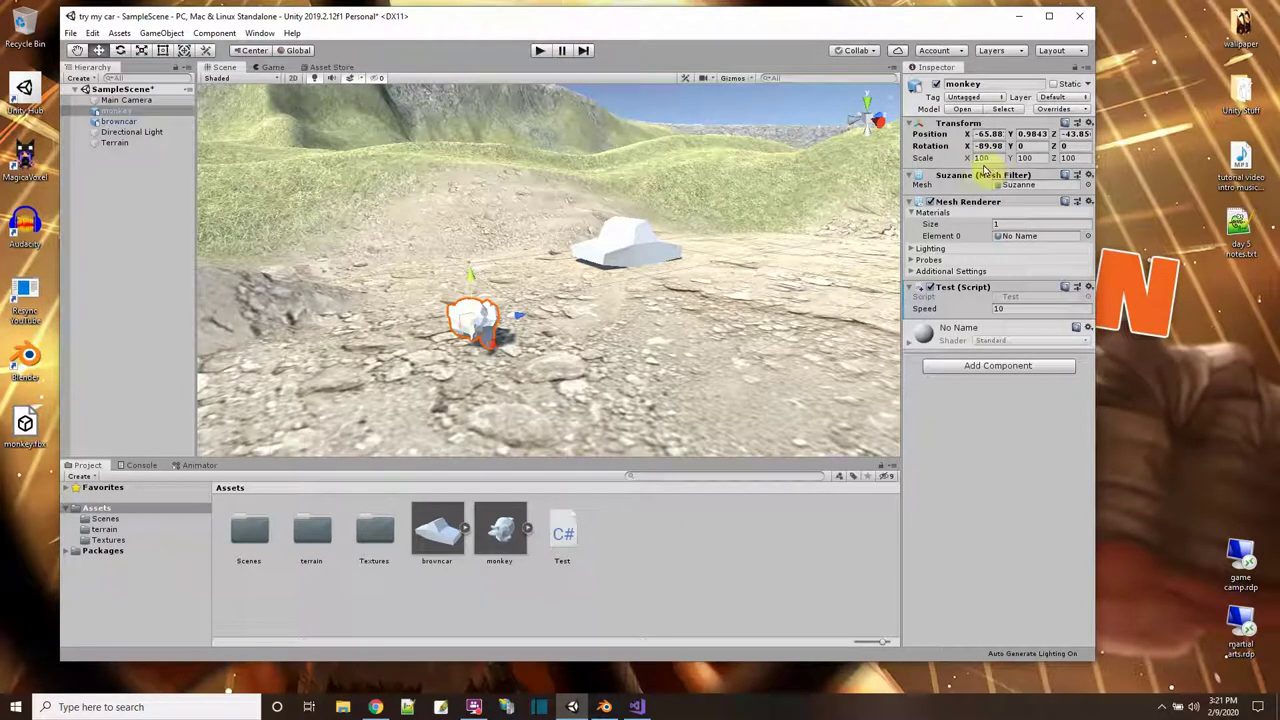
Step: Delete the monkey object from the scene and the monkey.fbx asset, then return to Blender
right_click(103, 112)
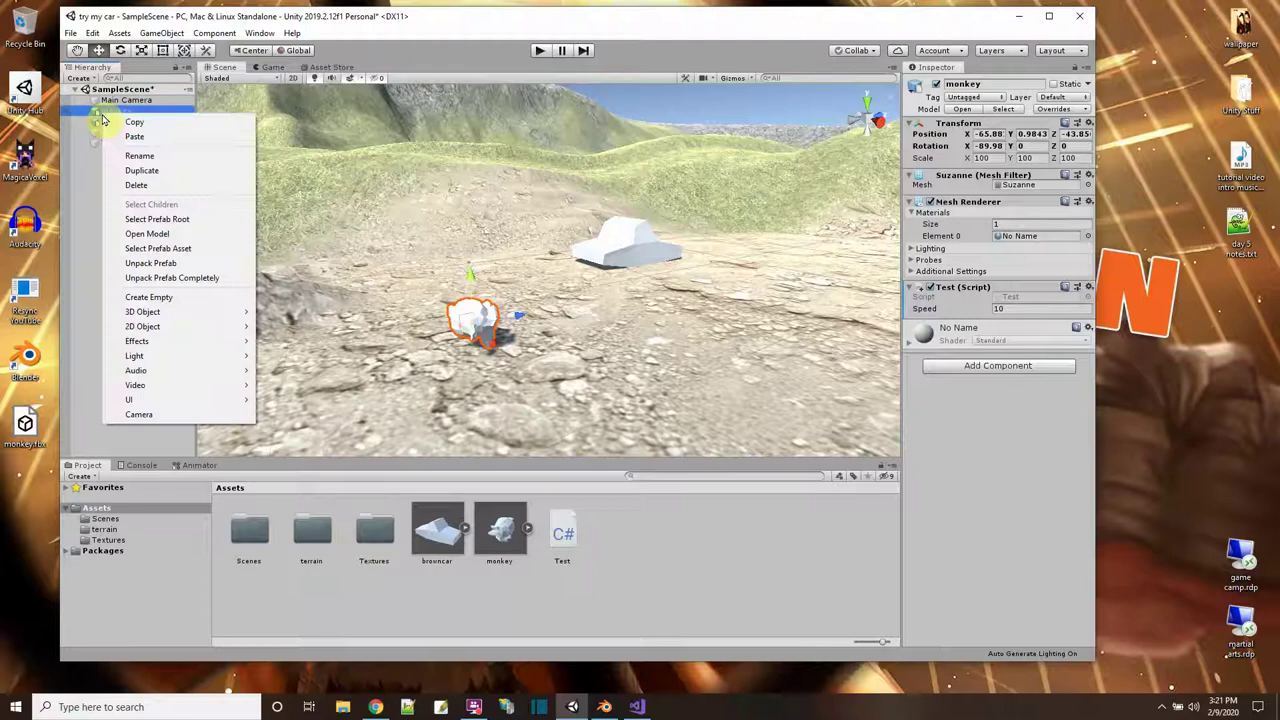
click(136, 188)
right_click(494, 543)
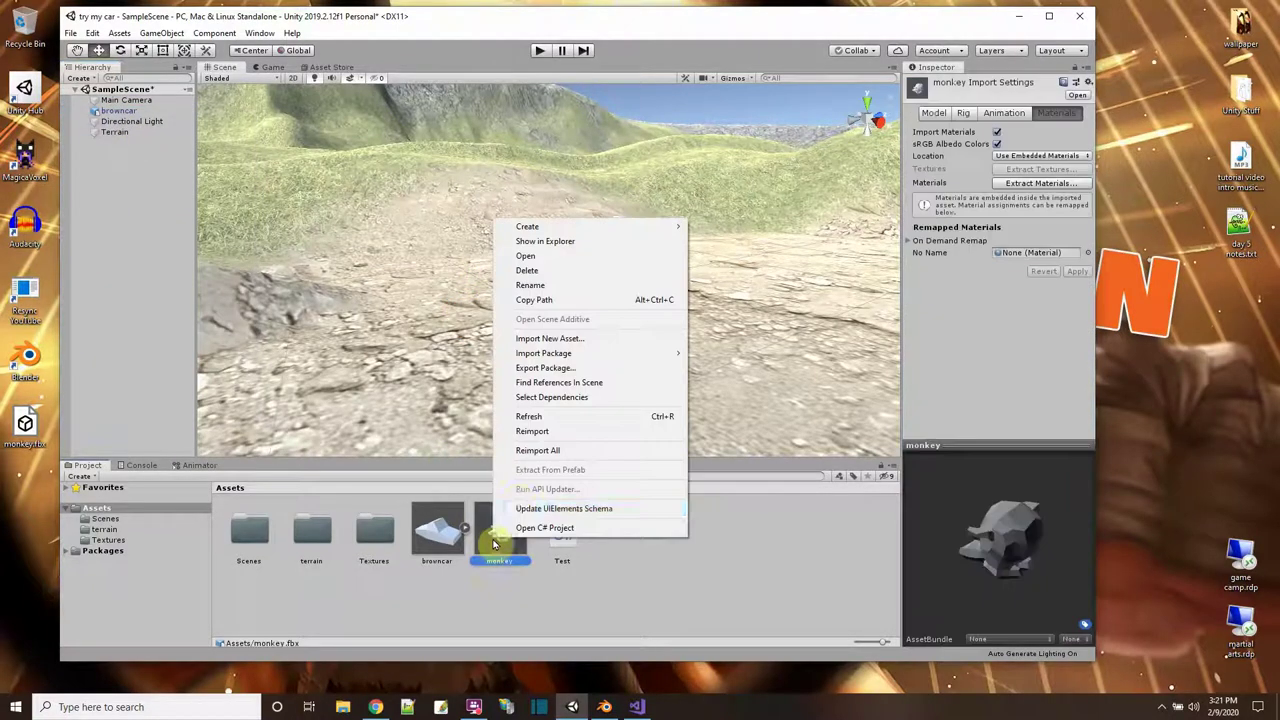
click(526, 271)
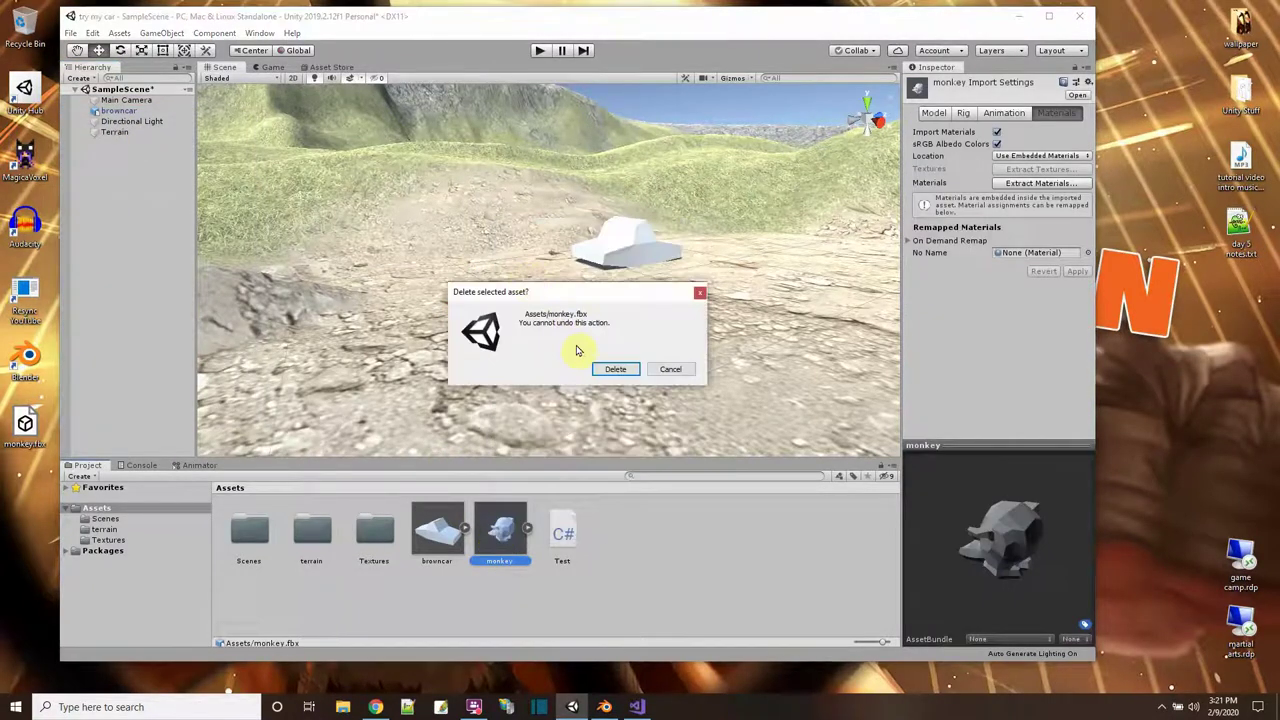
click(612, 370)
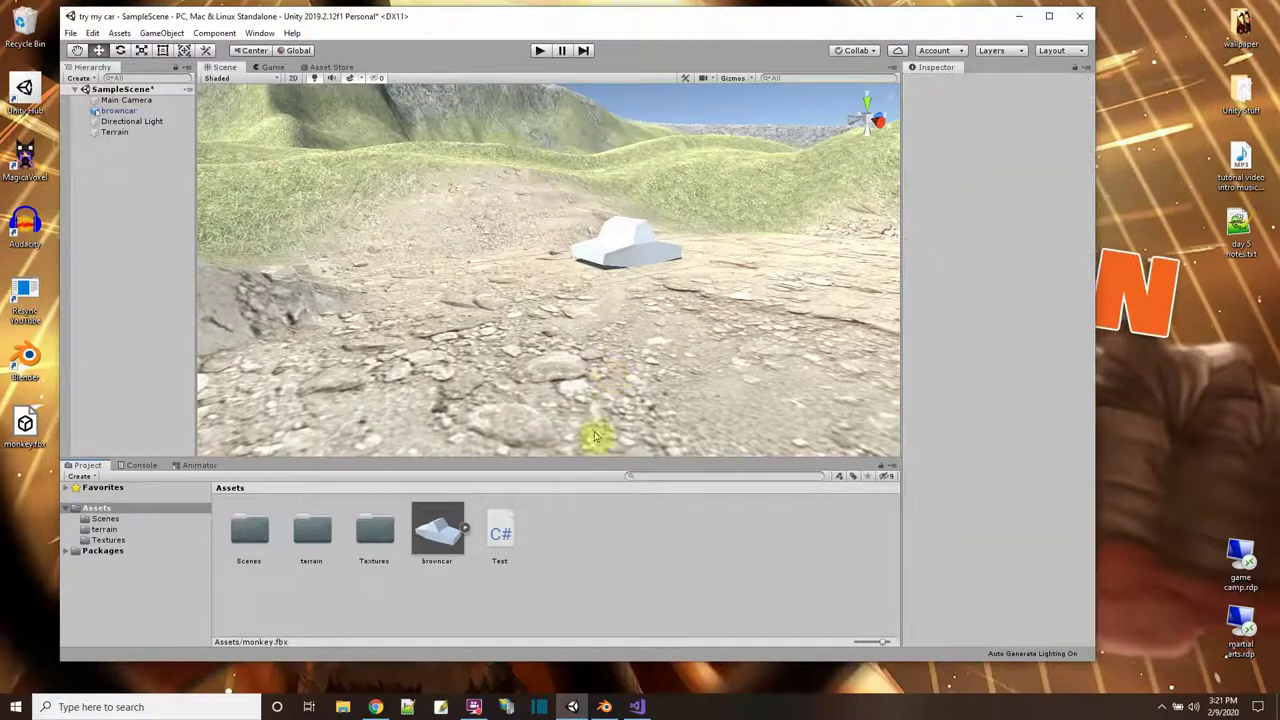
click(604, 707)
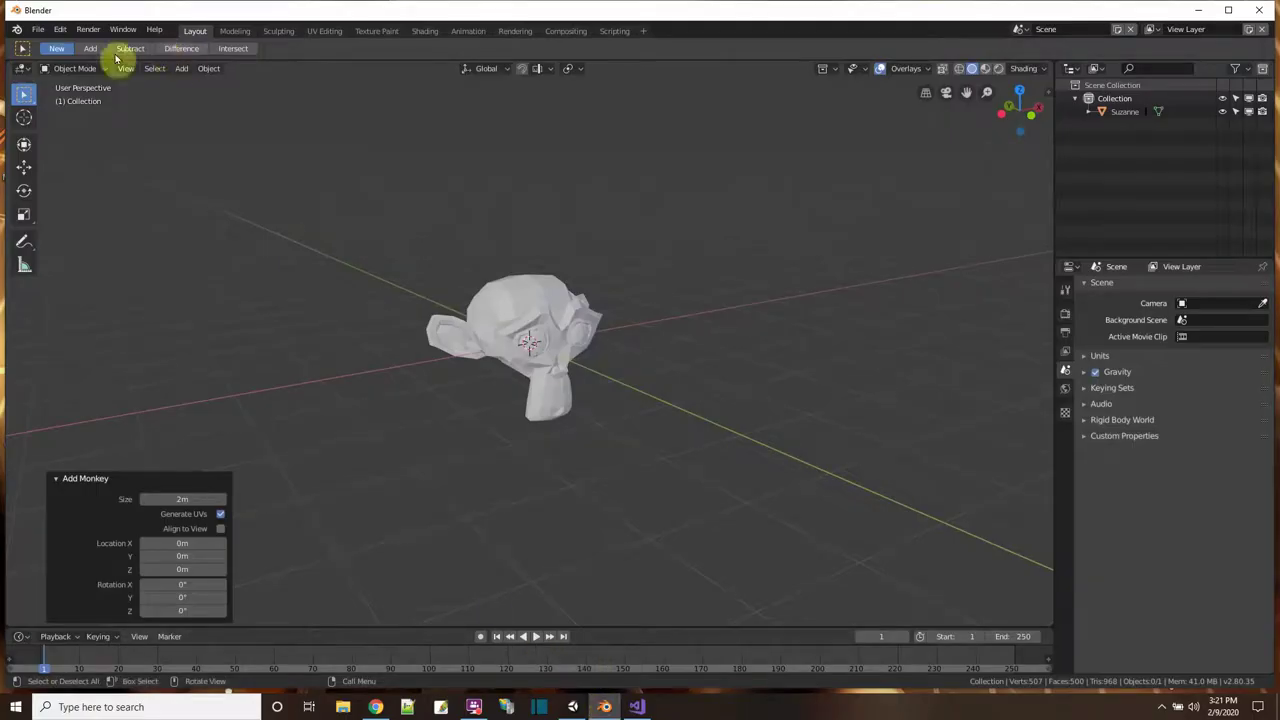
Step: Re-export Suzanne as Desktop monkey.fbx with Apply Transform on, then minimize Blender
click(37, 29)
mouse_move(95, 288)
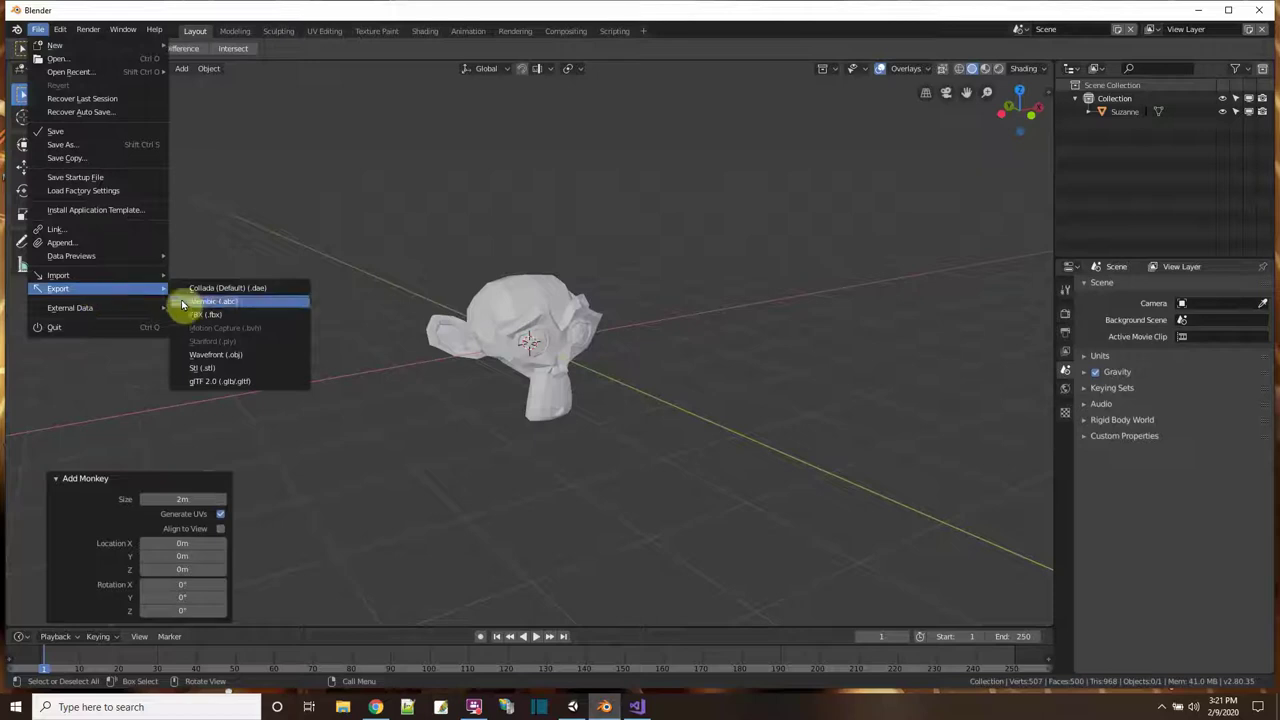
click(207, 315)
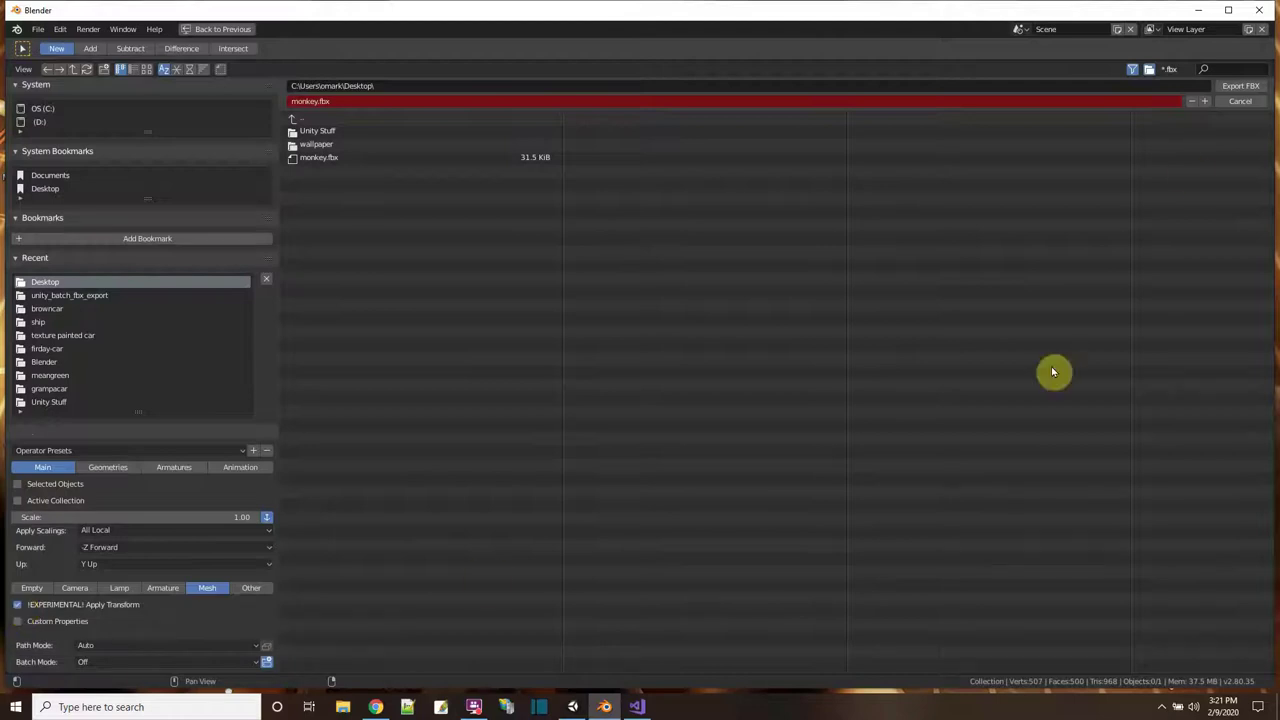
click(1240, 86)
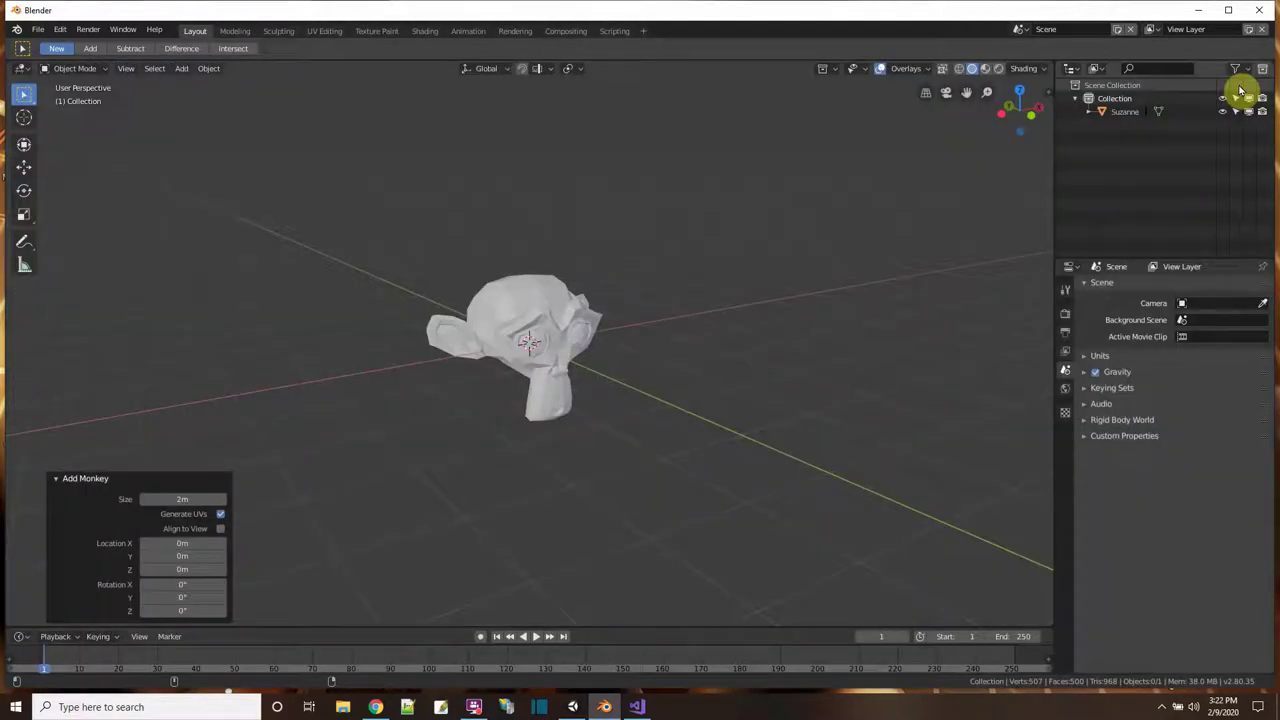
click(1198, 10)
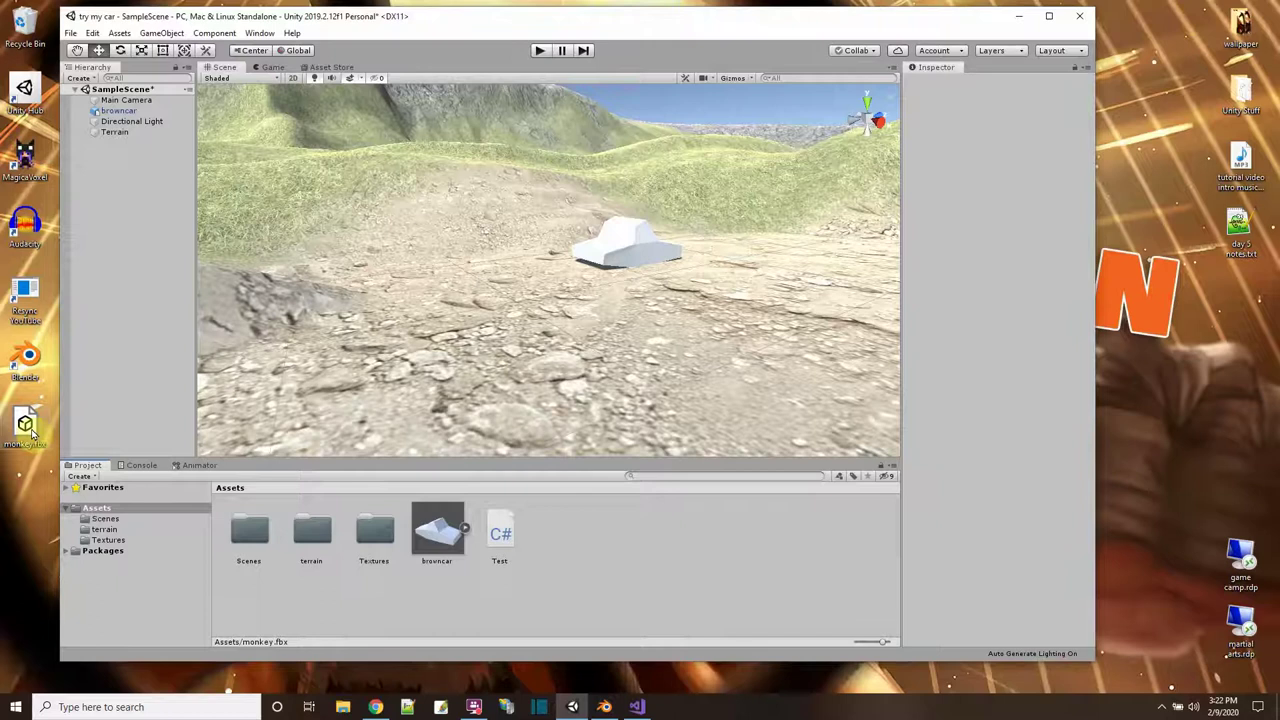
Step: Import the new monkey.fbx into Assets, drop it on the terrain before the car, and select it
click(25, 430)
drag(16, 428, 577, 531)
click(507, 528)
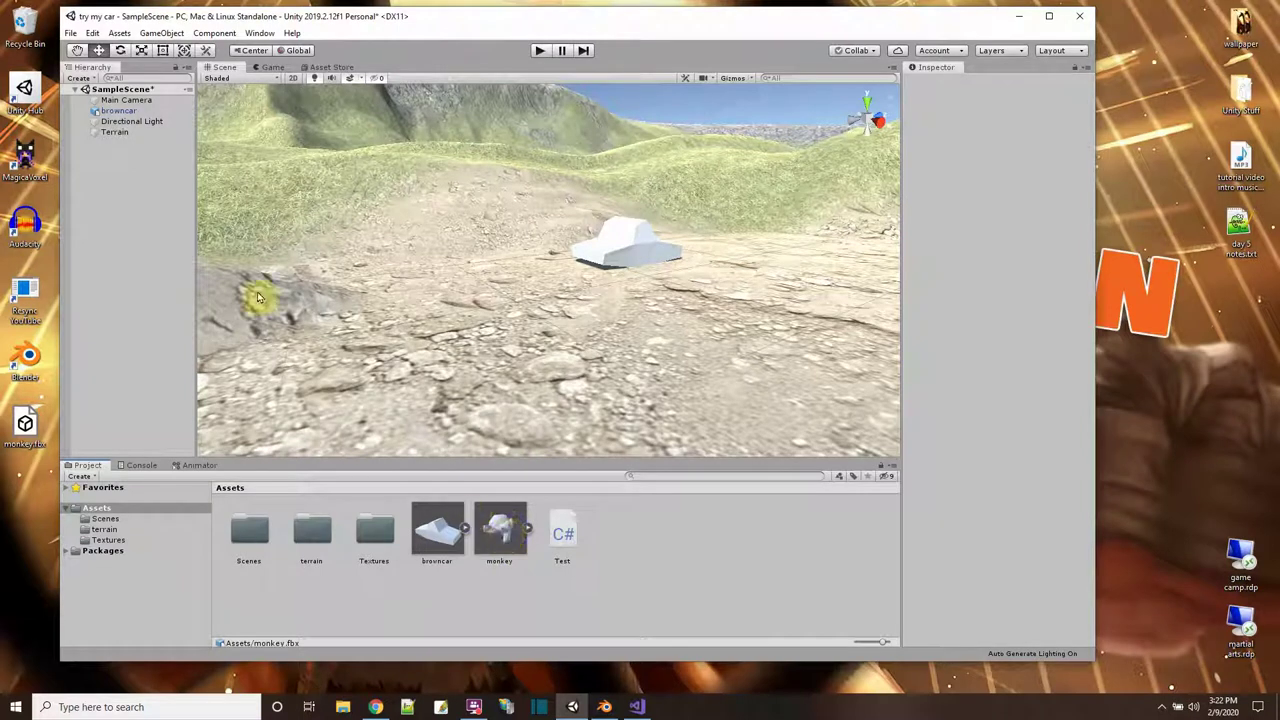
drag(506, 531, 458, 336)
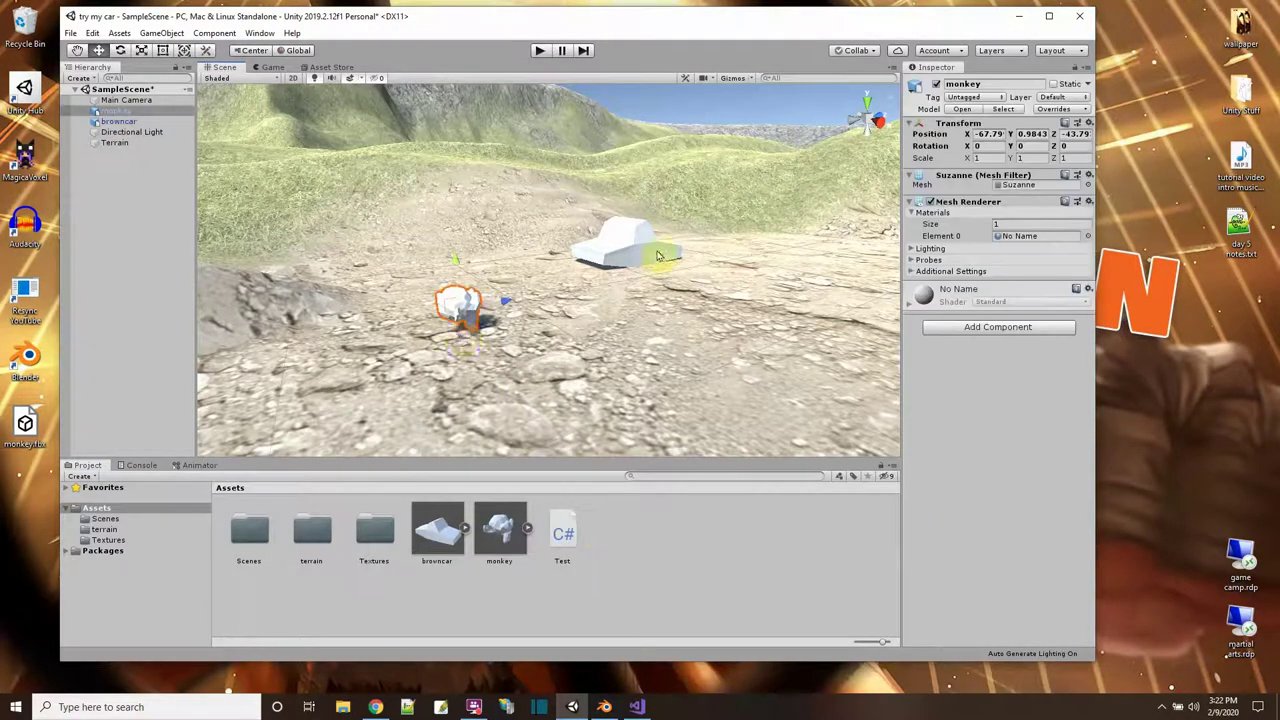
click(103, 111)
Step: Give the re-imported monkey the Test script at Speed 10 and play-test its movement
drag(549, 520, 962, 366)
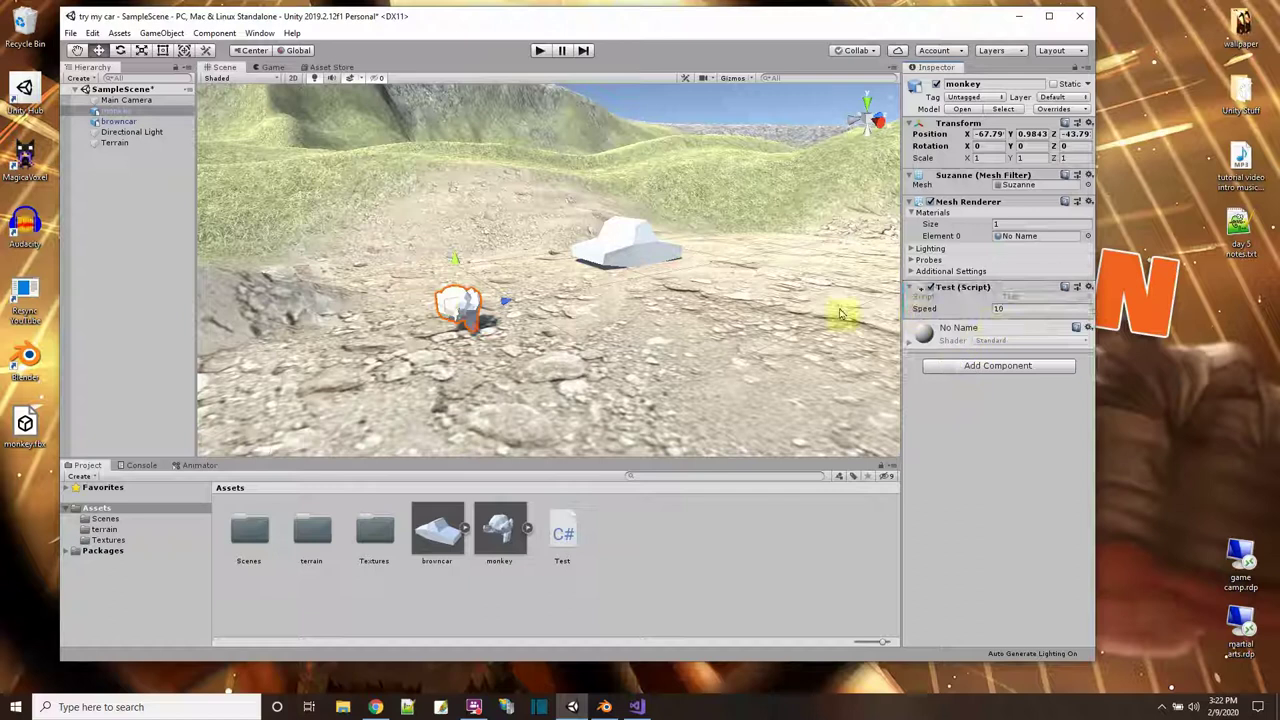
click(540, 50)
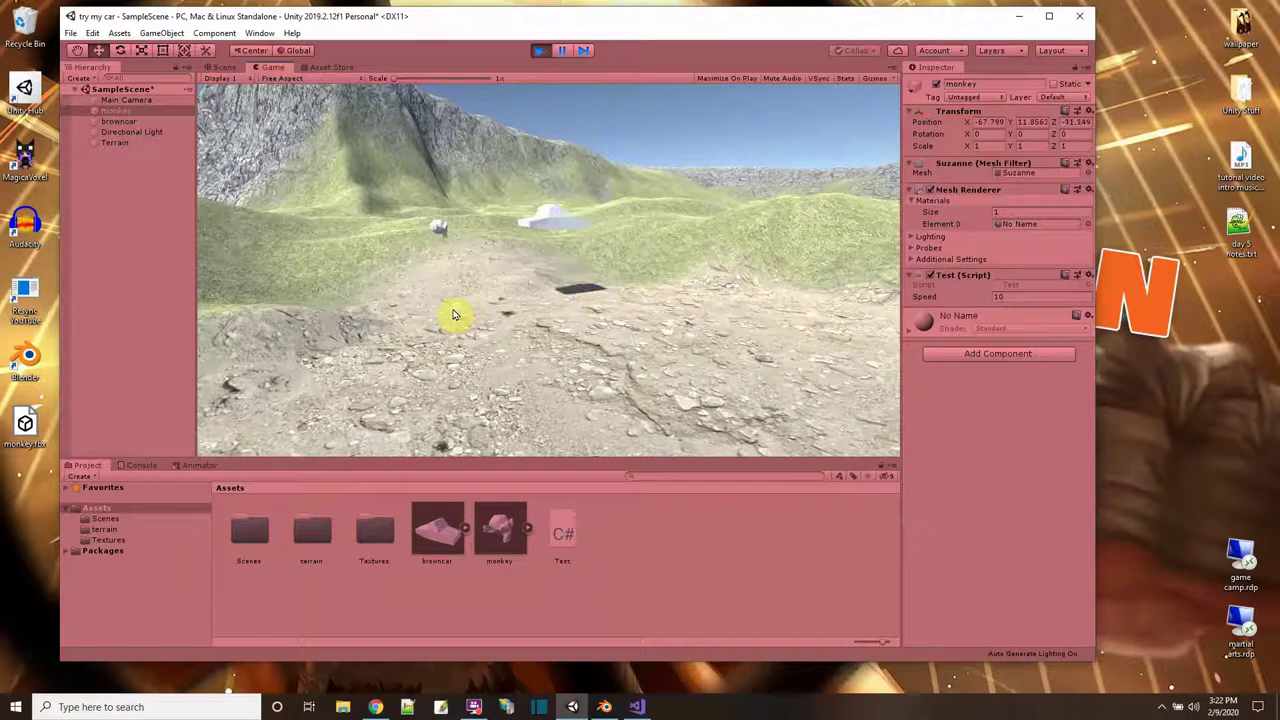
click(541, 51)
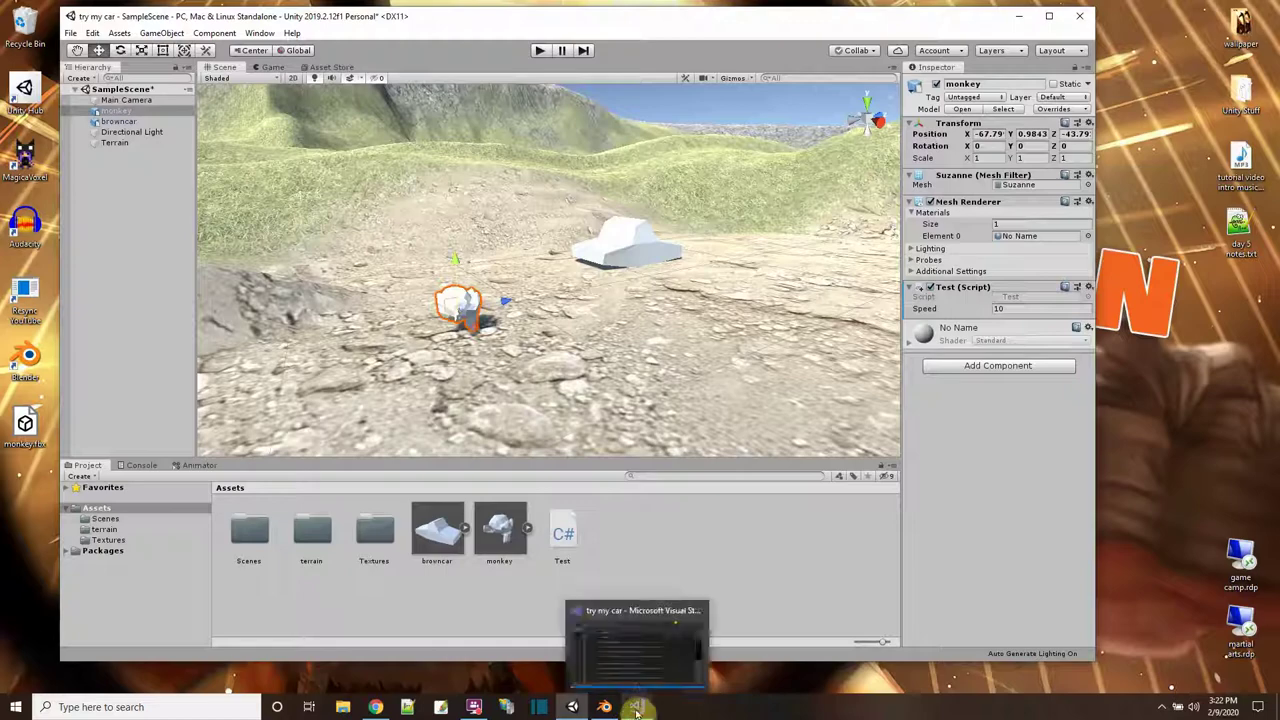
Step: Back in Blender, open the FBX export browser targeting monkey.fbx on the Desktop
click(604, 706)
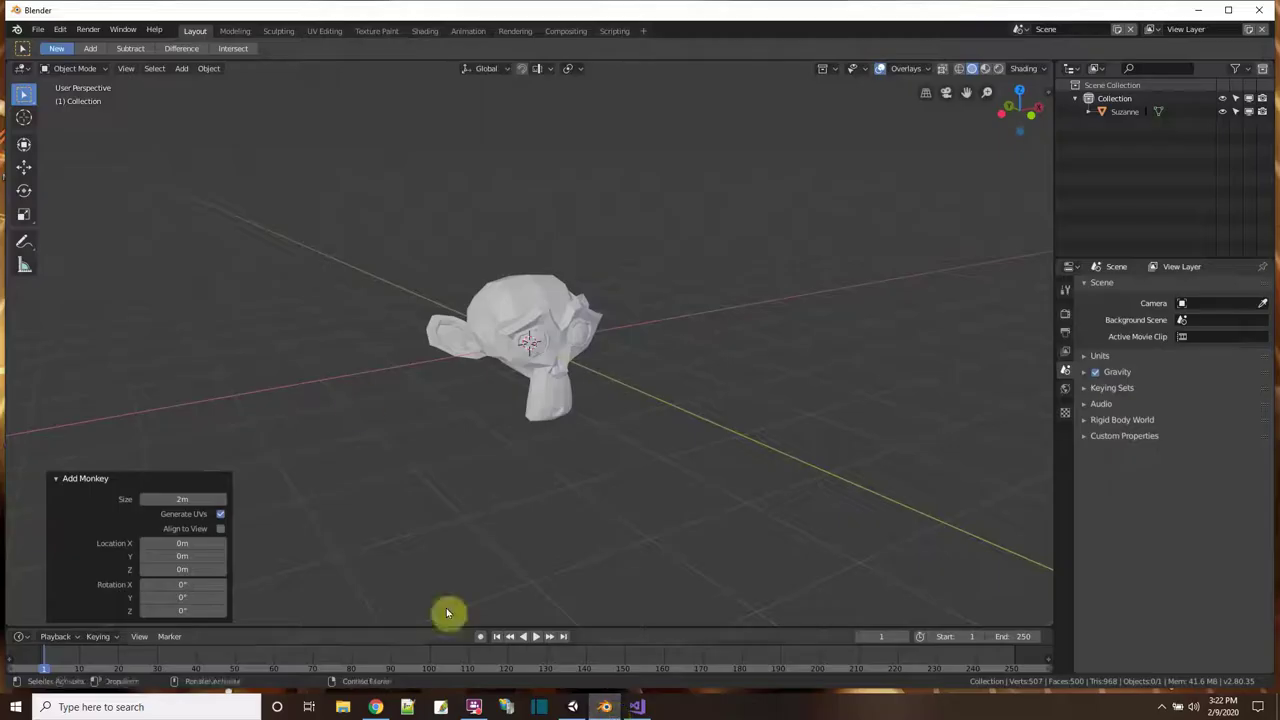
click(37, 29)
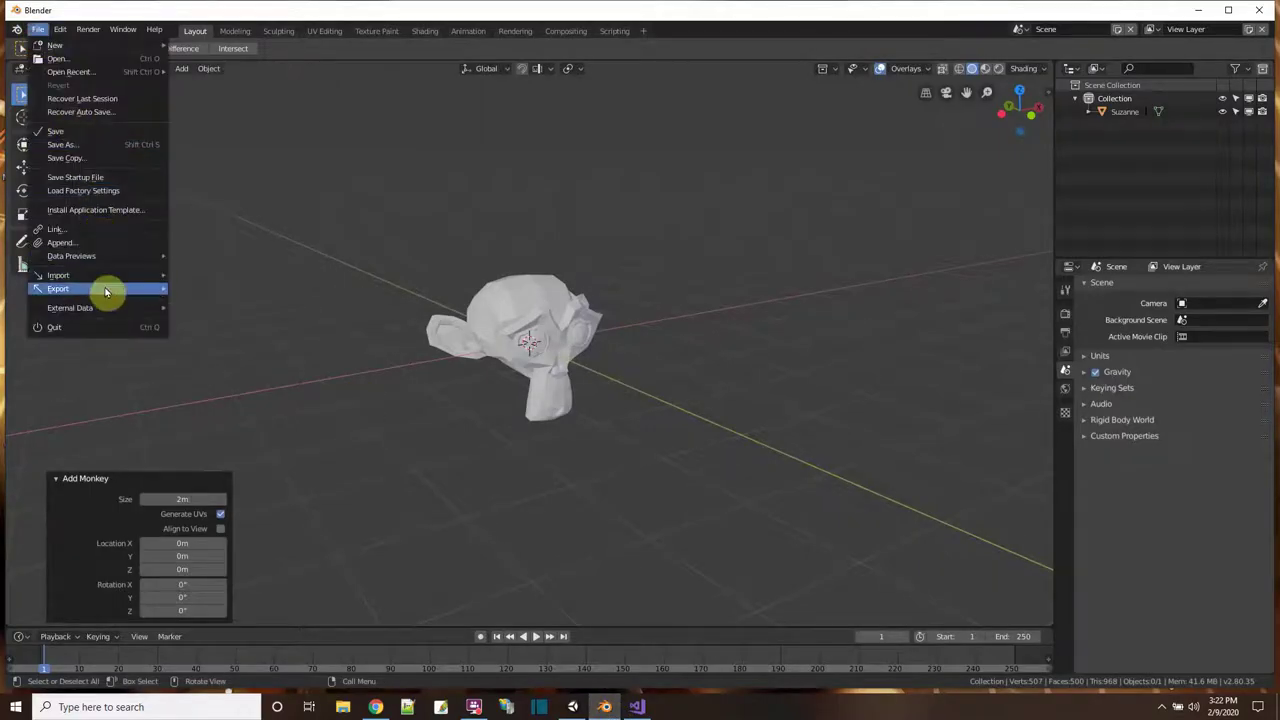
mouse_move(106, 289)
click(209, 320)
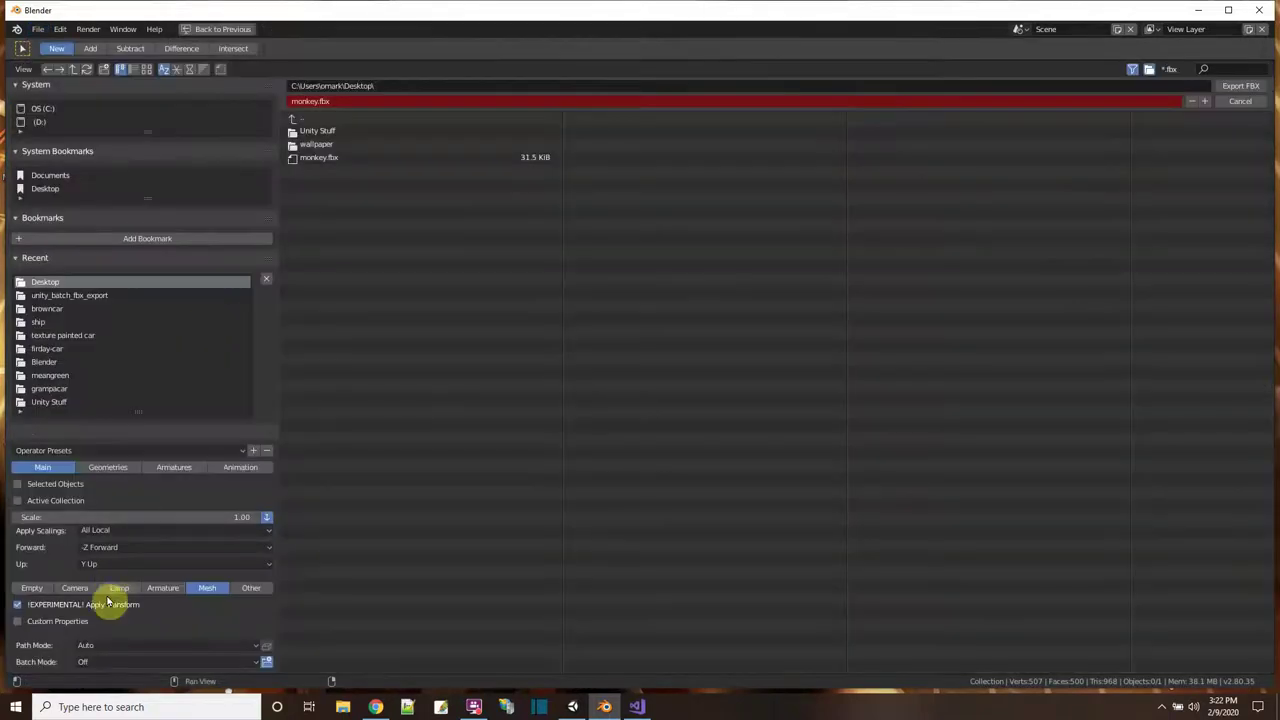